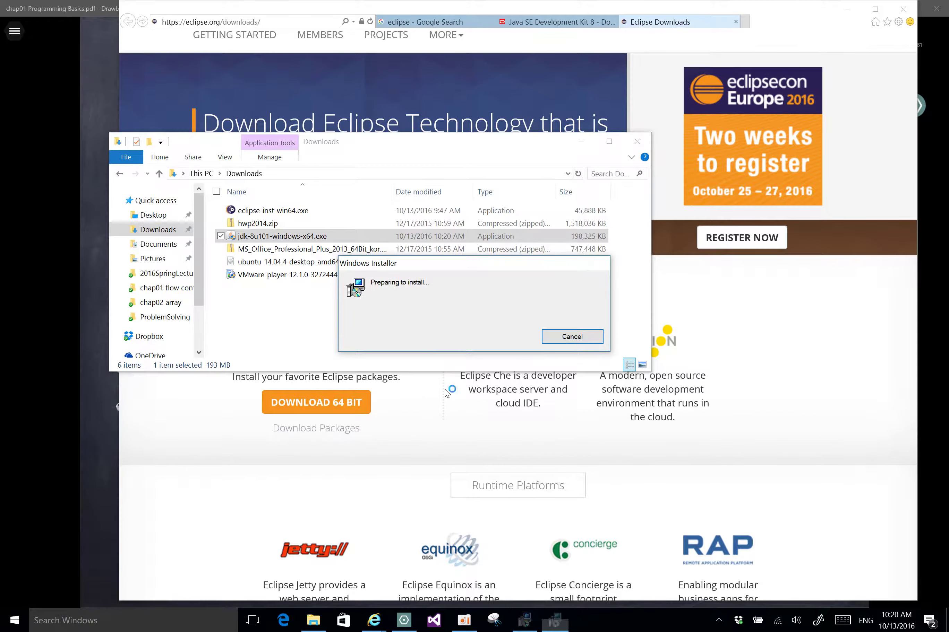
Step: Install Java SE Development Kit 8 Update 101 (64-bit) with the default features and installation folder
left_click(536, 416)
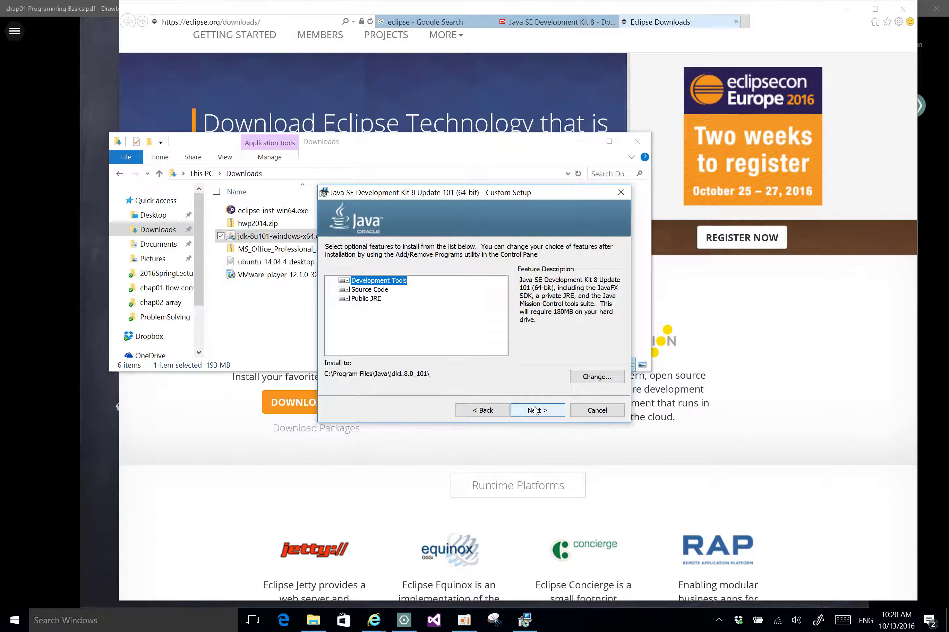
left_click(535, 411)
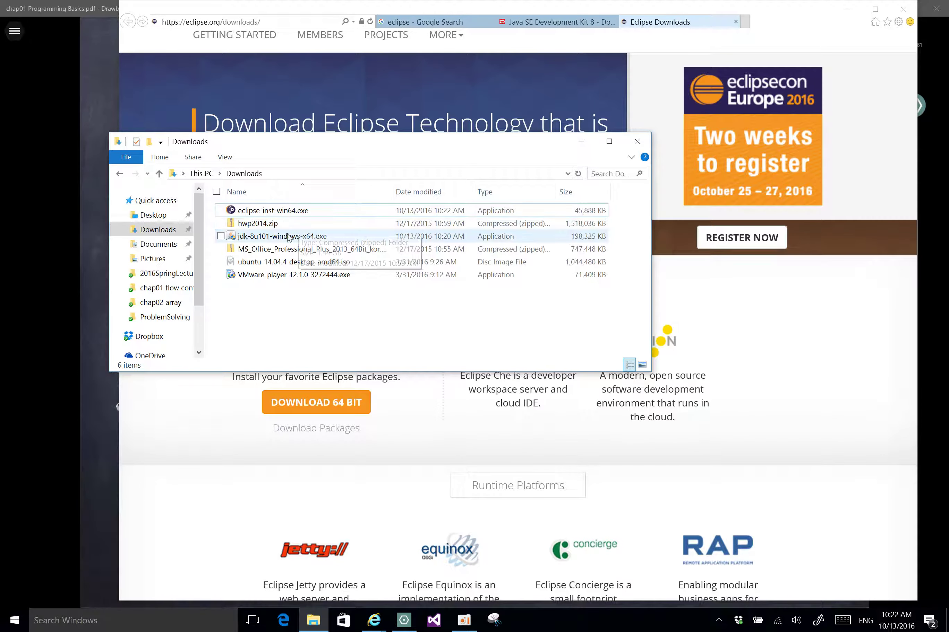
Step: Run eclipse-inst-win64.exe, install Eclipse IDE for Java Developers with default options, accept the user agreement, and launch it
double_click(289, 211)
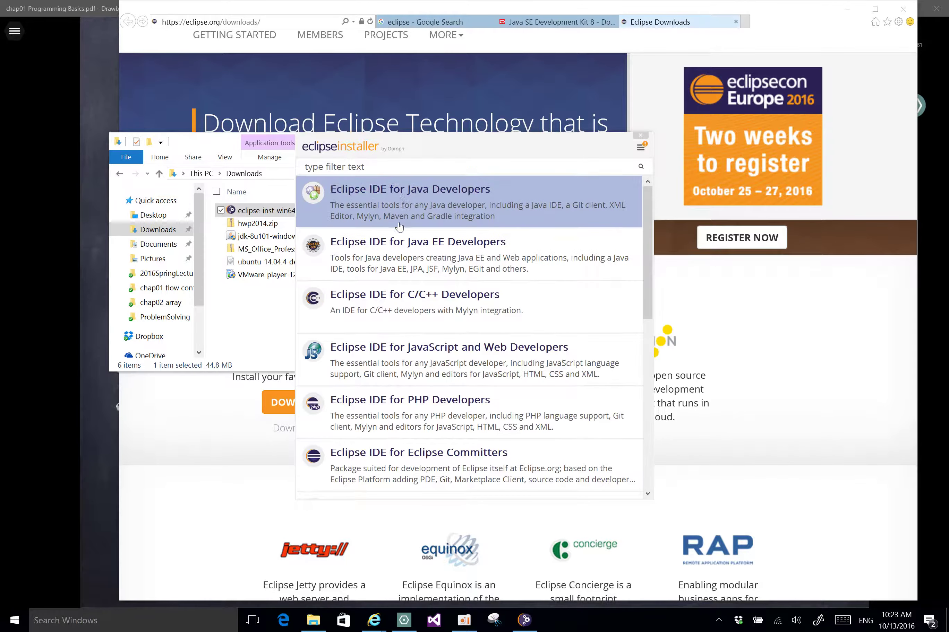
left_click(413, 207)
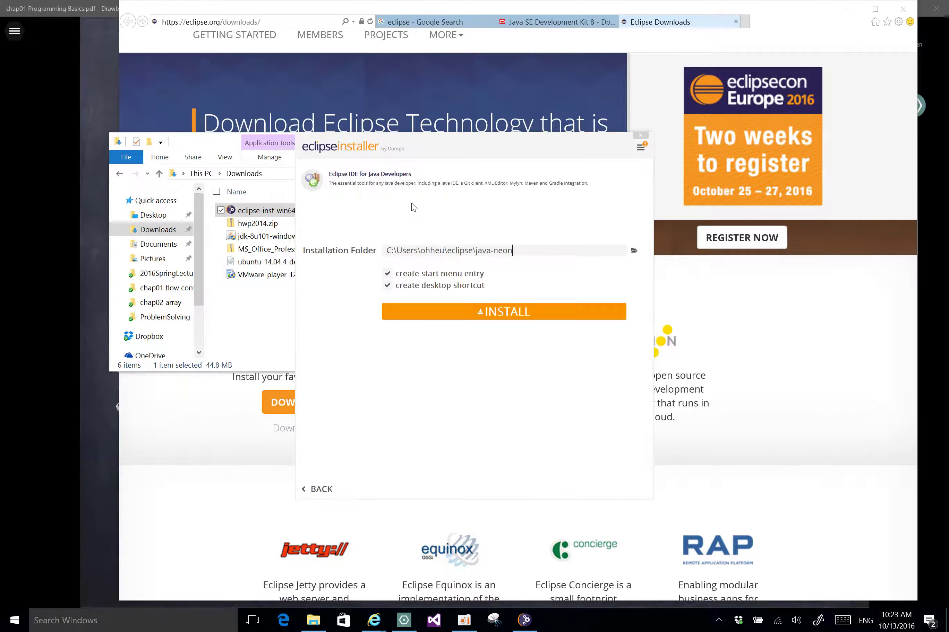
left_click(505, 319)
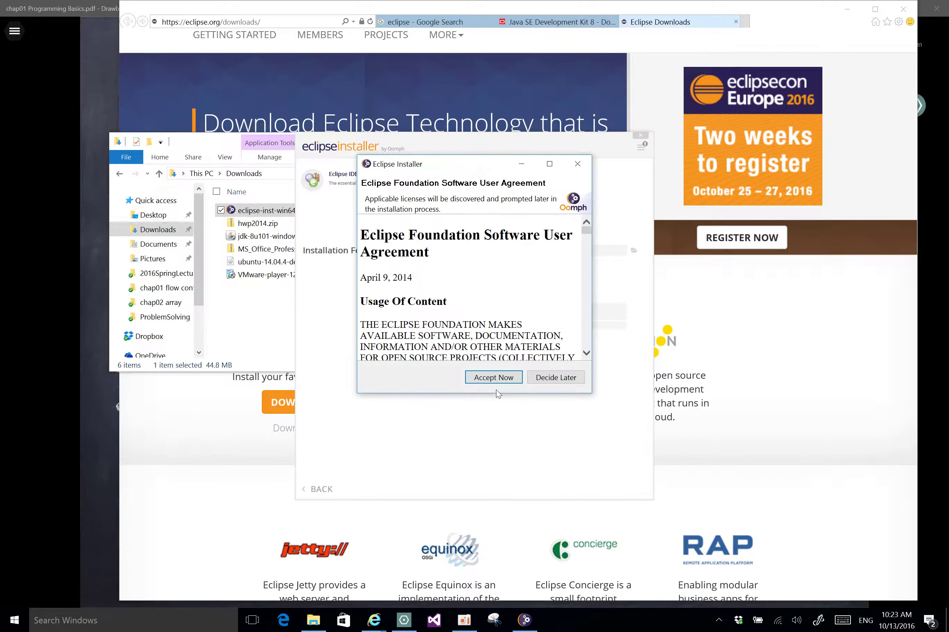
left_click(503, 378)
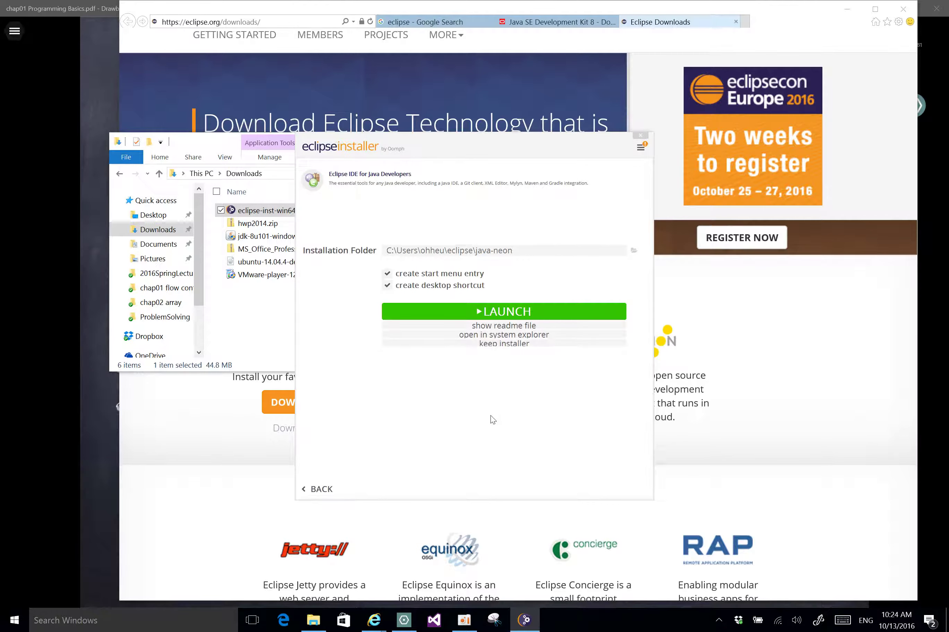
left_click(502, 311)
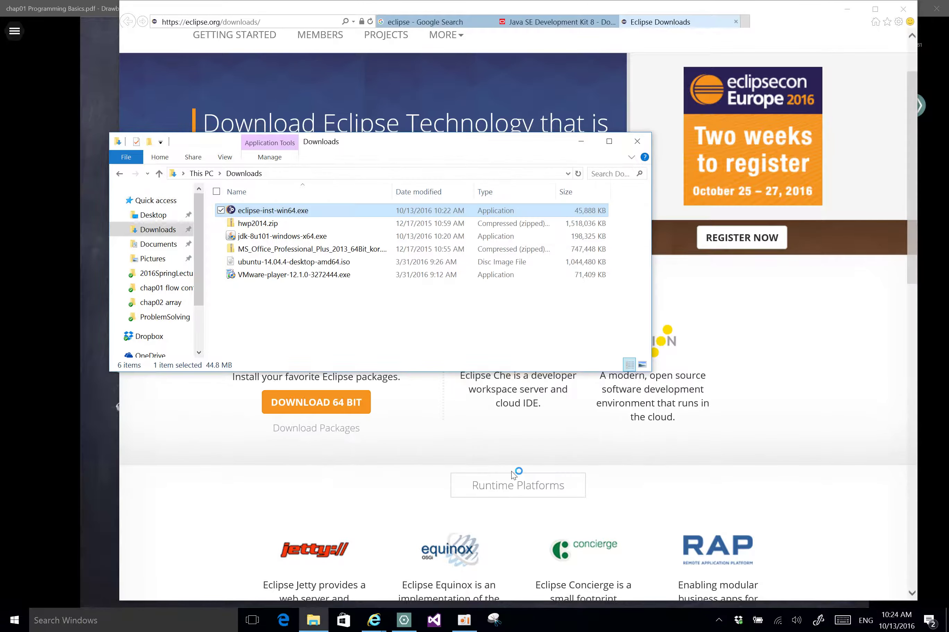
Step: Close the Downloads folder and all browser tabs, and minimize the chap01 Programming Basics.pdf window
left_click(638, 143)
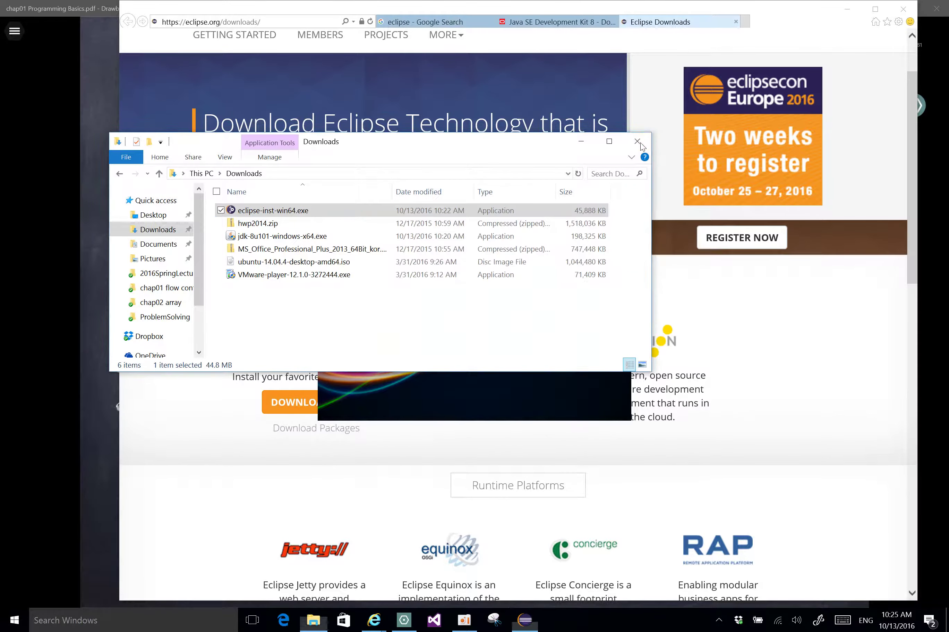
left_click(905, 10)
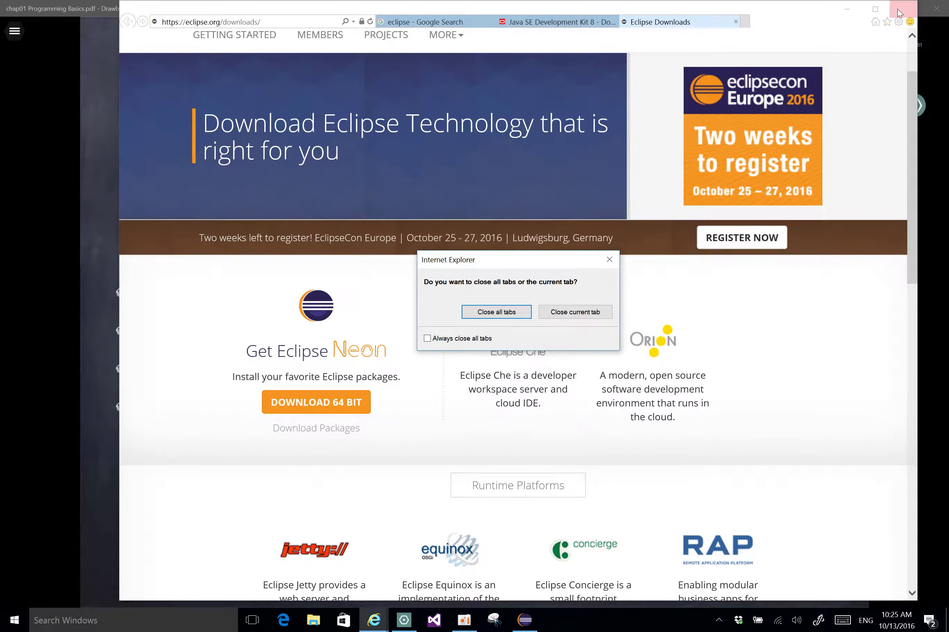
left_click(490, 313)
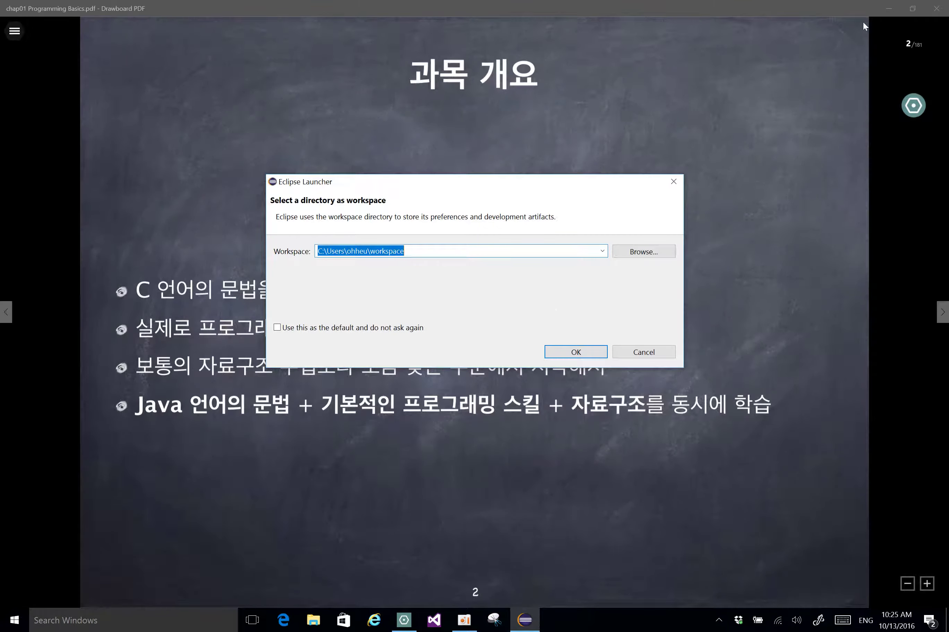
left_click(888, 9)
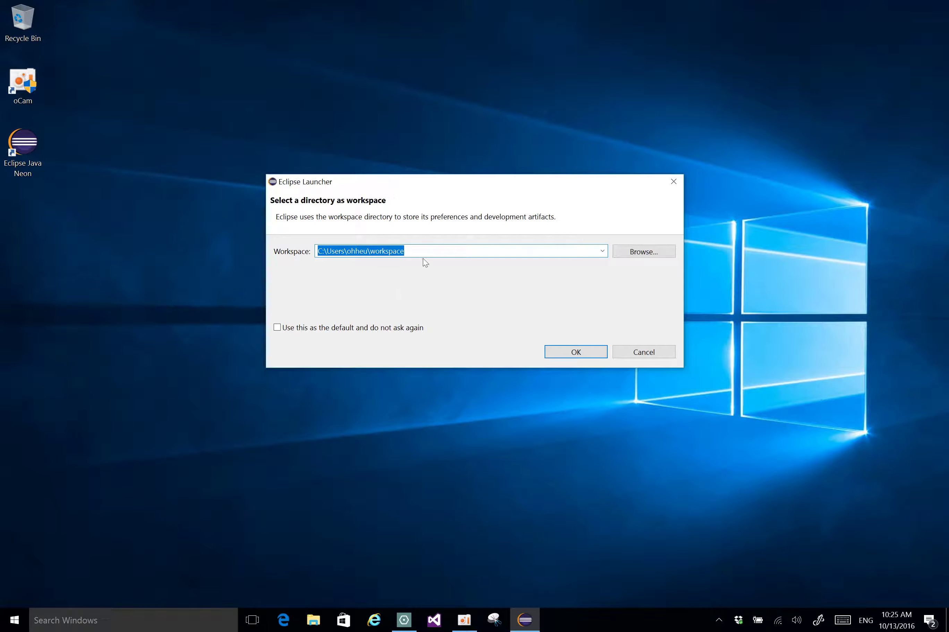
left_click(387, 252)
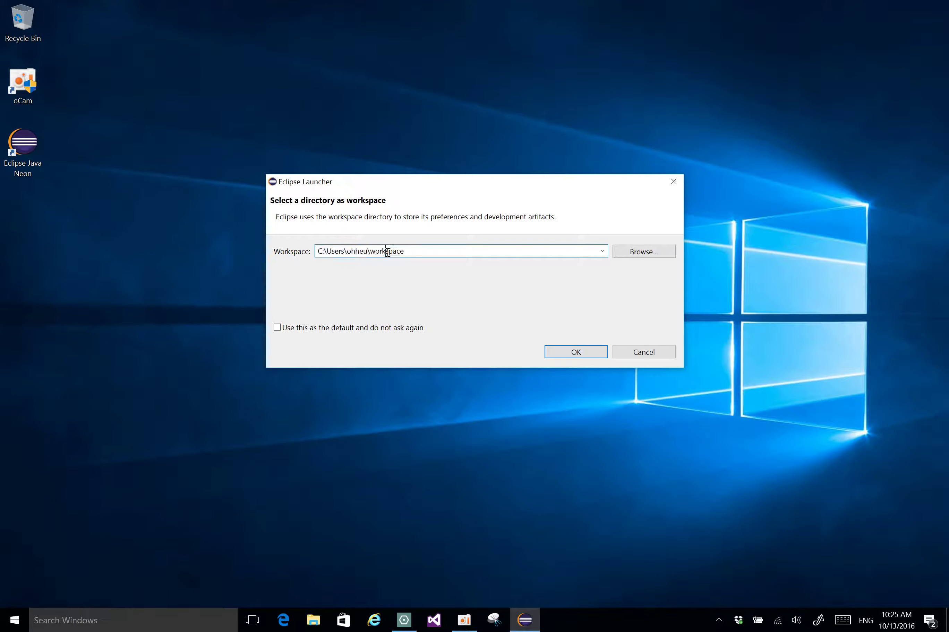
left_click_drag(409, 252, 372, 249)
left_click(409, 252)
left_click_drag(417, 250, 371, 247)
left_click(420, 254)
left_click_drag(413, 251, 368, 251)
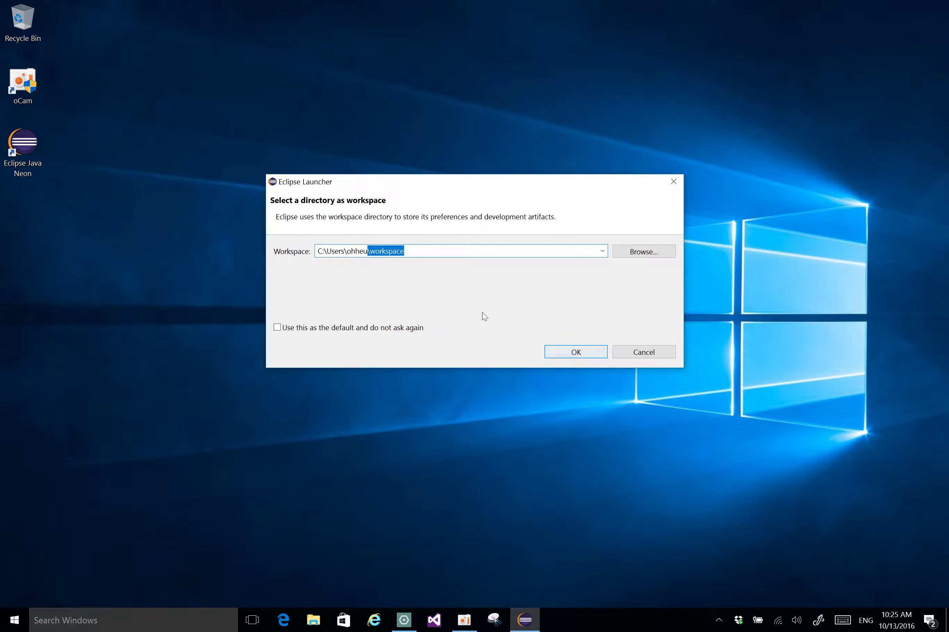
left_click(434, 253)
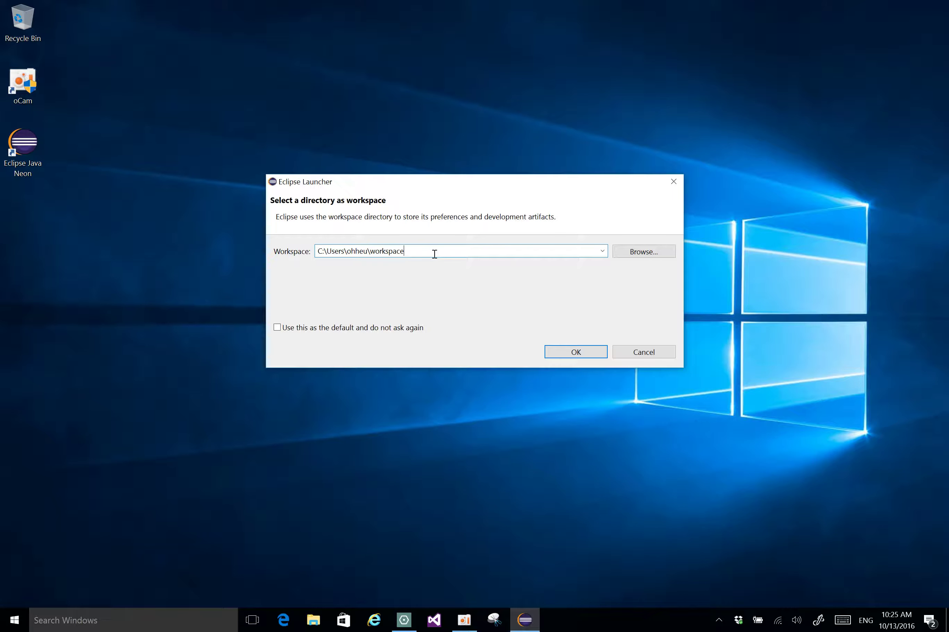
Step: Accept the default workspace directory and go from the Welcome page to the workbench
left_click(590, 354)
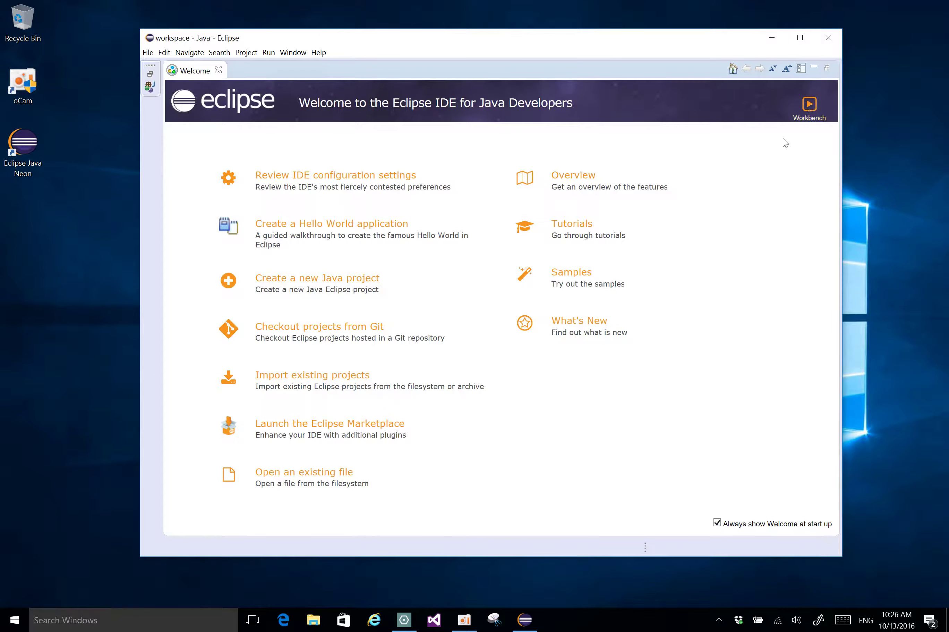
left_click(808, 107)
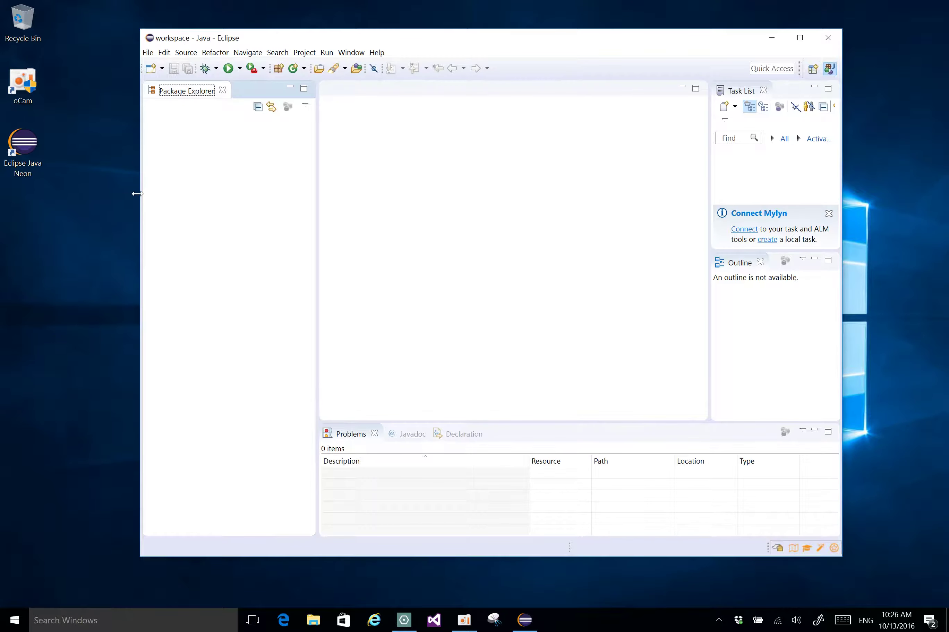
Step: Enlarge and reposition the Eclipse window on the desktop, and widen the Task List and Outline area
left_click_drag(139, 195, 84, 179)
left_click_drag(557, 46, 574, 39)
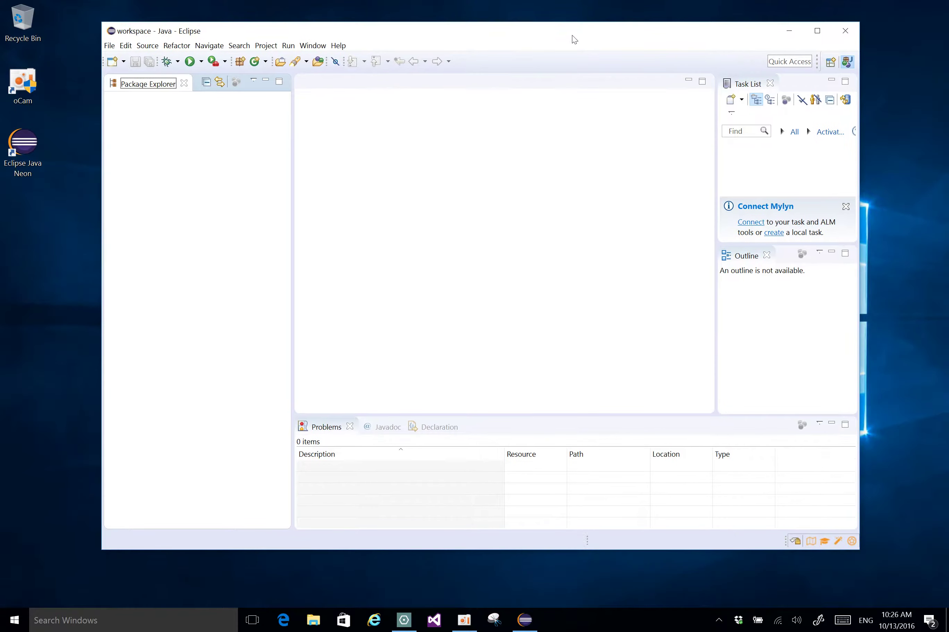
left_click_drag(860, 163, 893, 160)
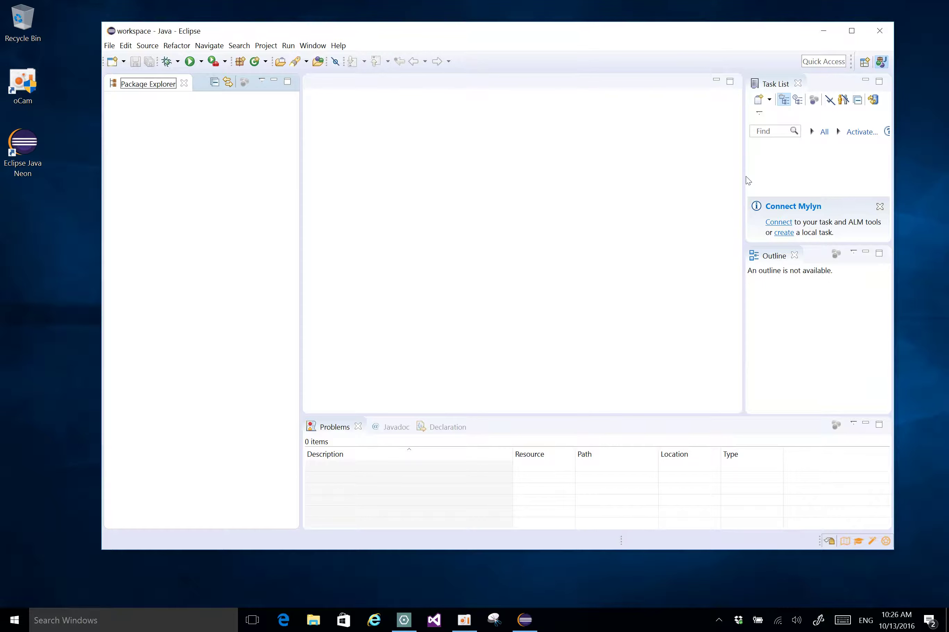
left_click_drag(741, 173, 702, 174)
mouse_move(557, 34)
left_mouse_down()
mouse_move(551, 41)
mouse_move(555, 25)
left_mouse_up()
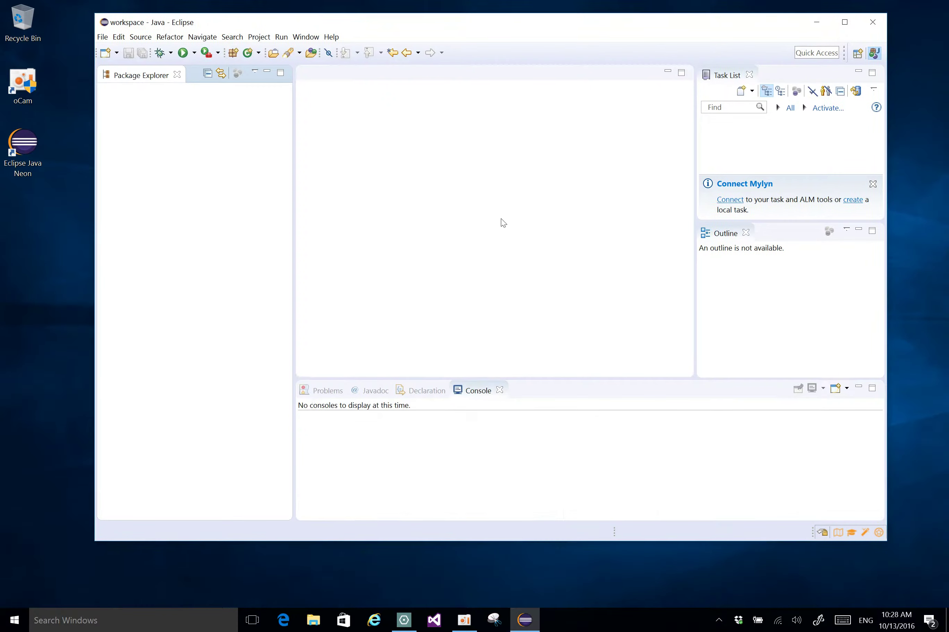
left_click_drag(423, 28, 431, 44)
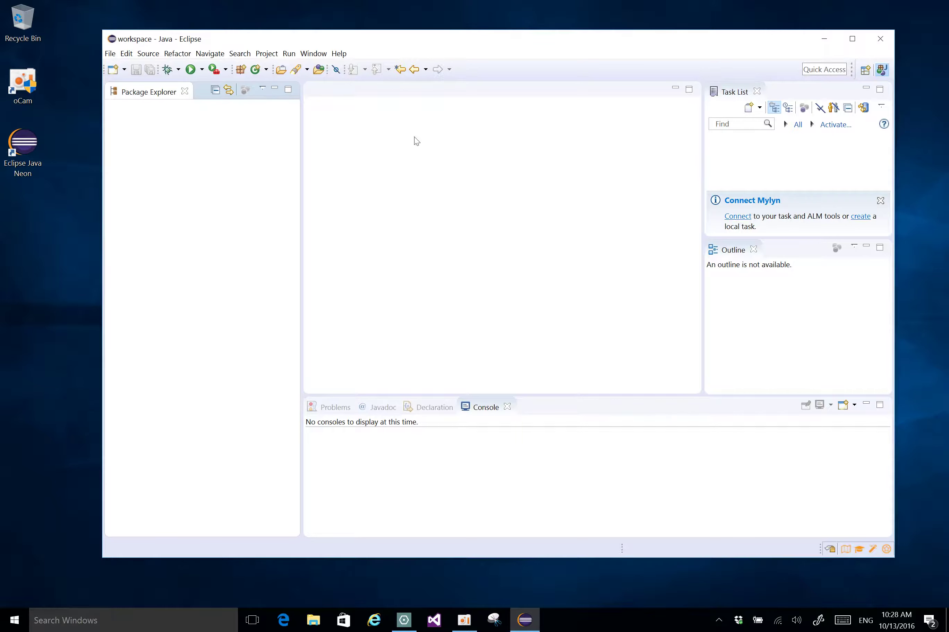
left_click(111, 56)
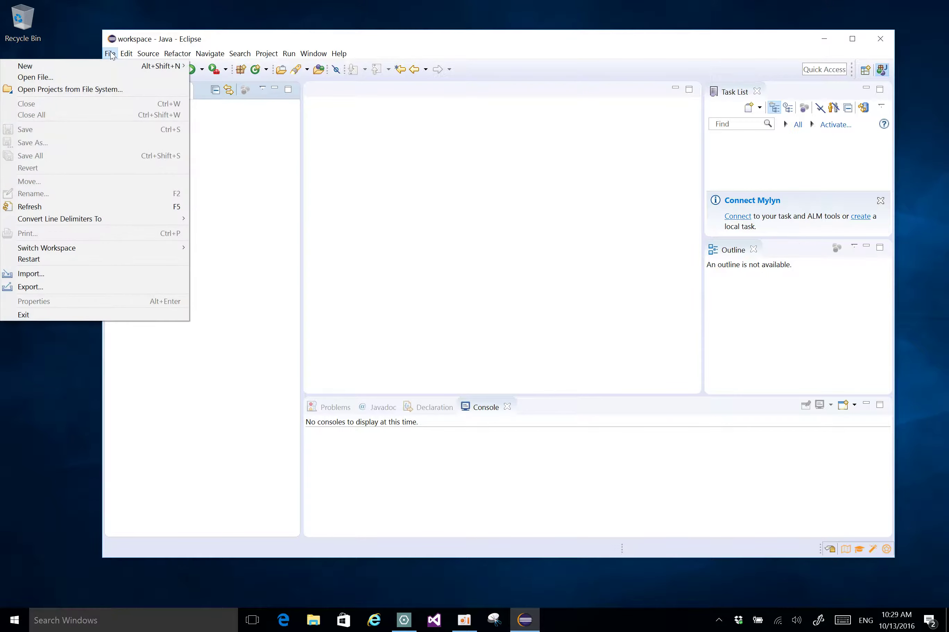
left_click(278, 39)
left_click_drag(368, 39, 367, 27)
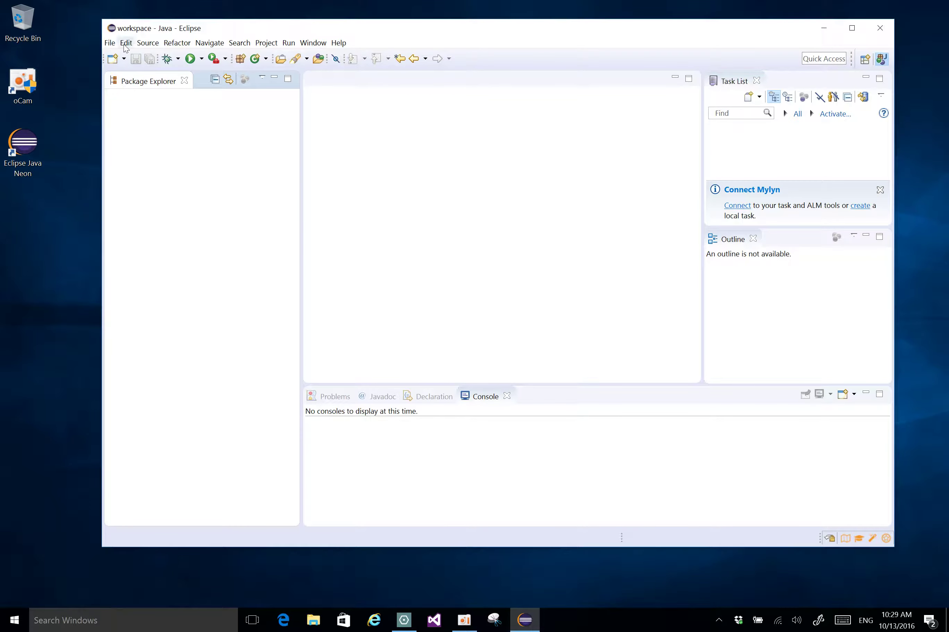
left_click(110, 43)
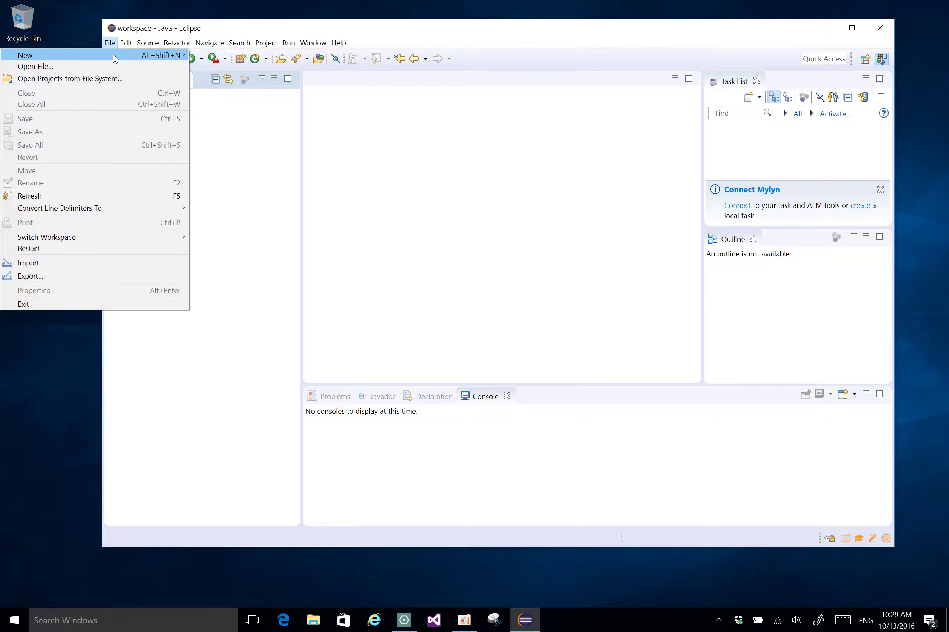
mouse_move(114, 55)
mouse_move(153, 54)
left_click(377, 148)
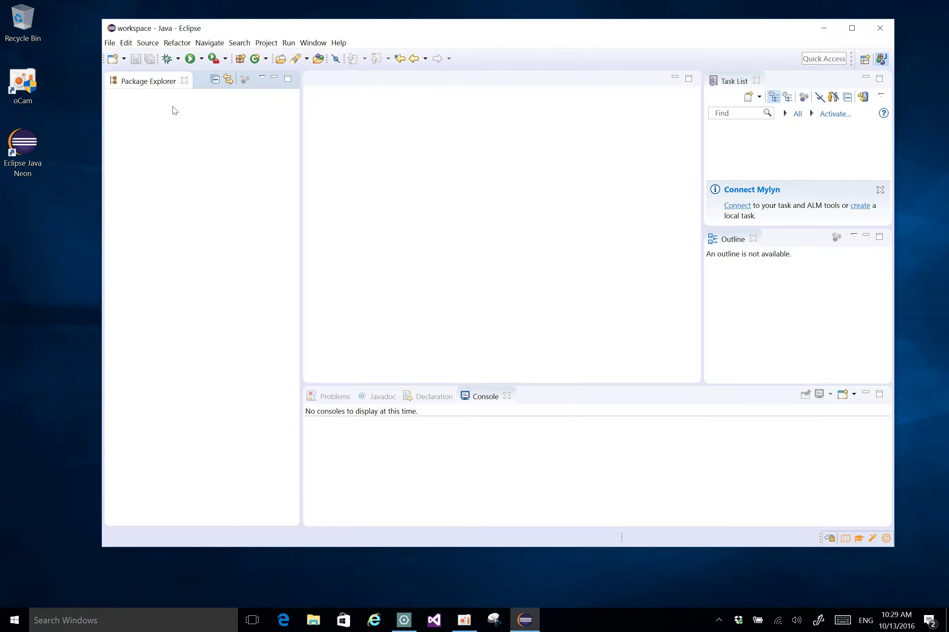
Step: Create a new Java project named Lesson01 with the default location, JRE and layout settings
left_click(124, 59)
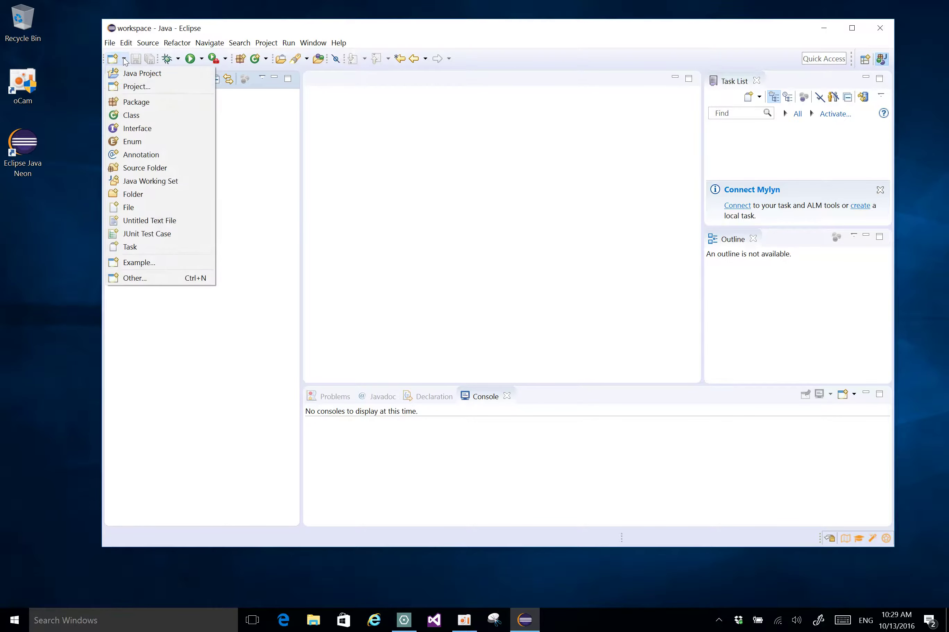
left_click(134, 74)
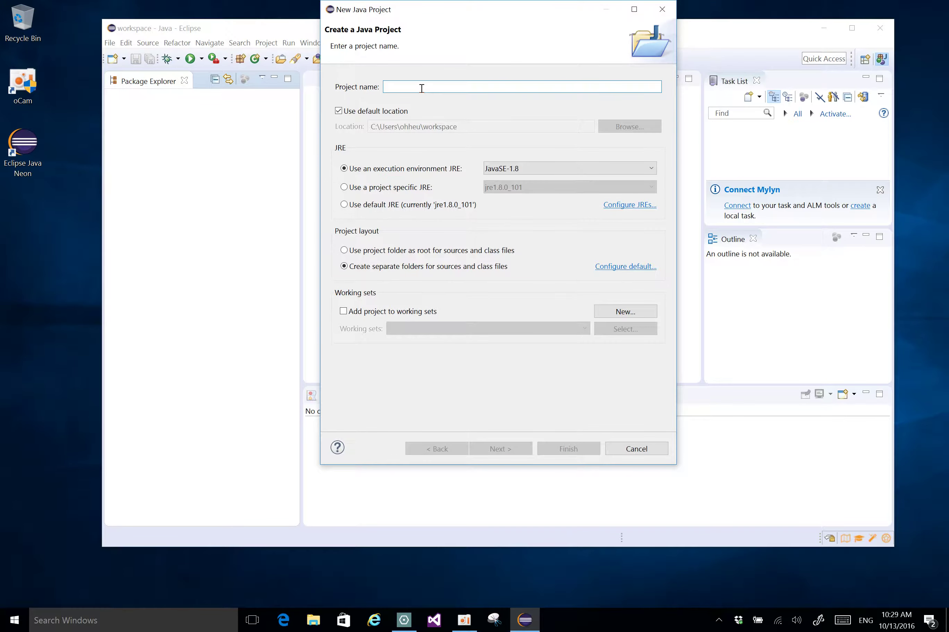
type("Leeso")
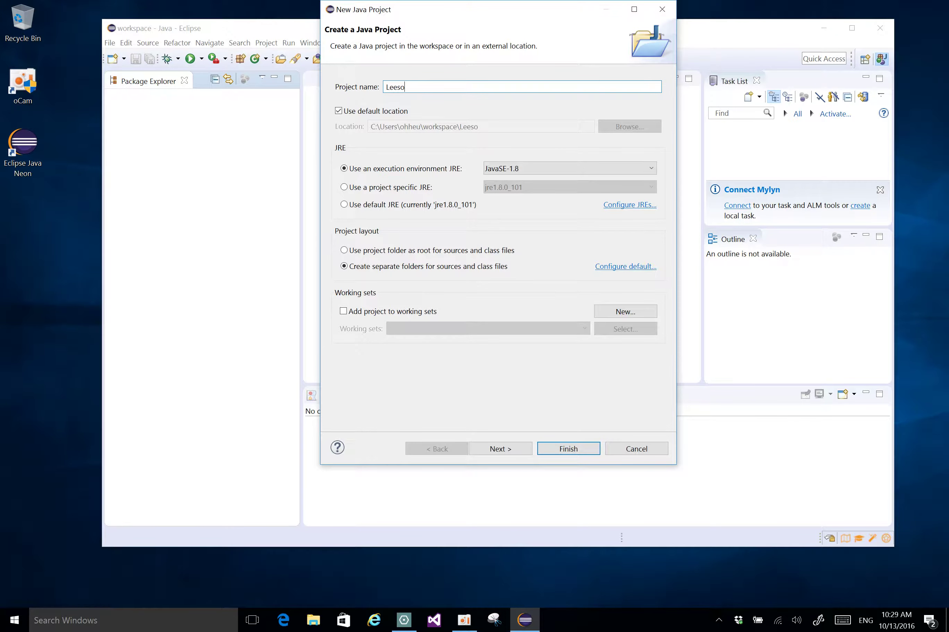
key("BackSpace")
key("BackSpace")
type("son01")
left_click(573, 450)
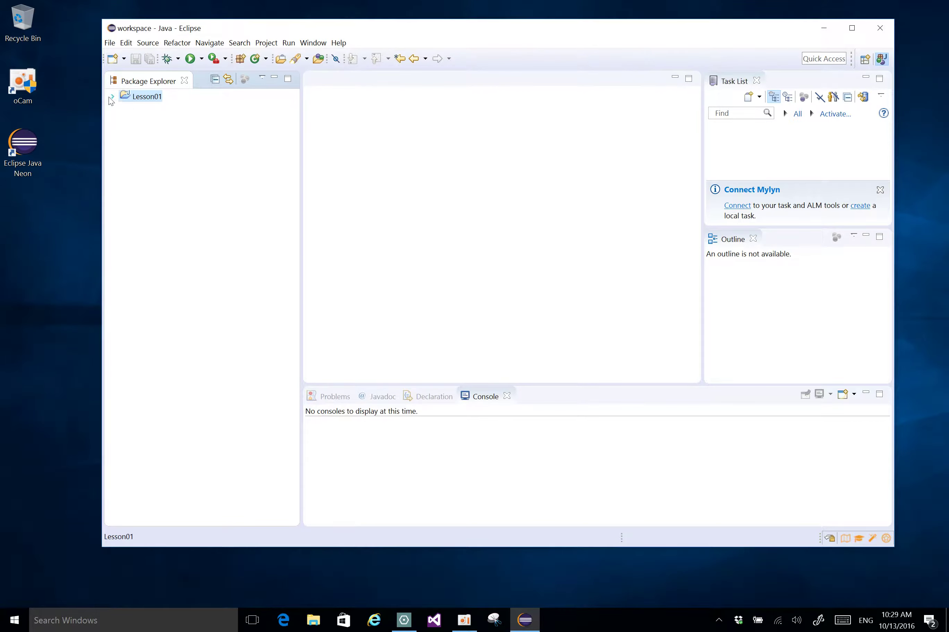
Step: Expand the Lesson01 project to show its contents and select its src folder
left_click(113, 97)
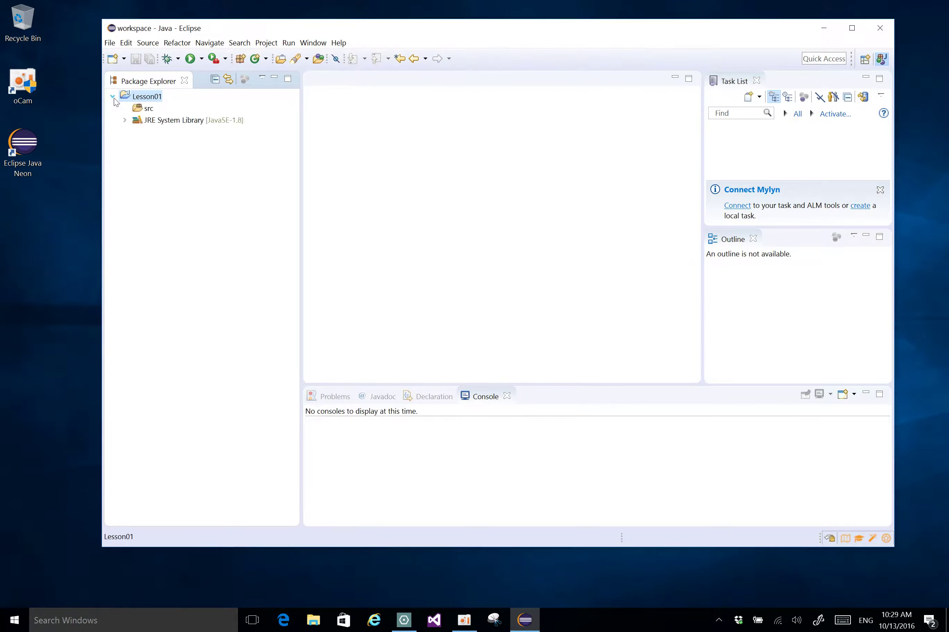
left_click(148, 110)
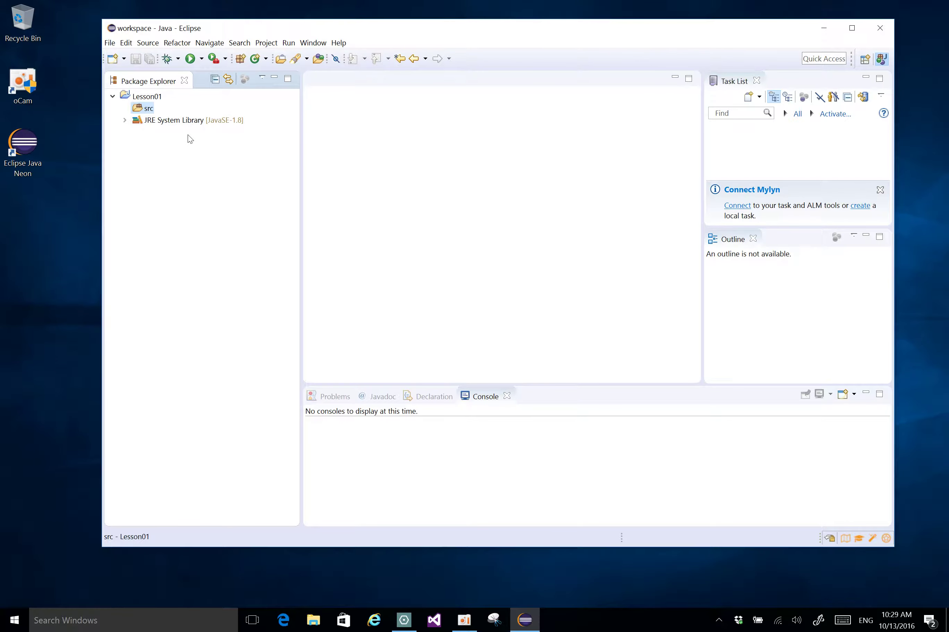
right_click(149, 111)
mouse_move(181, 117)
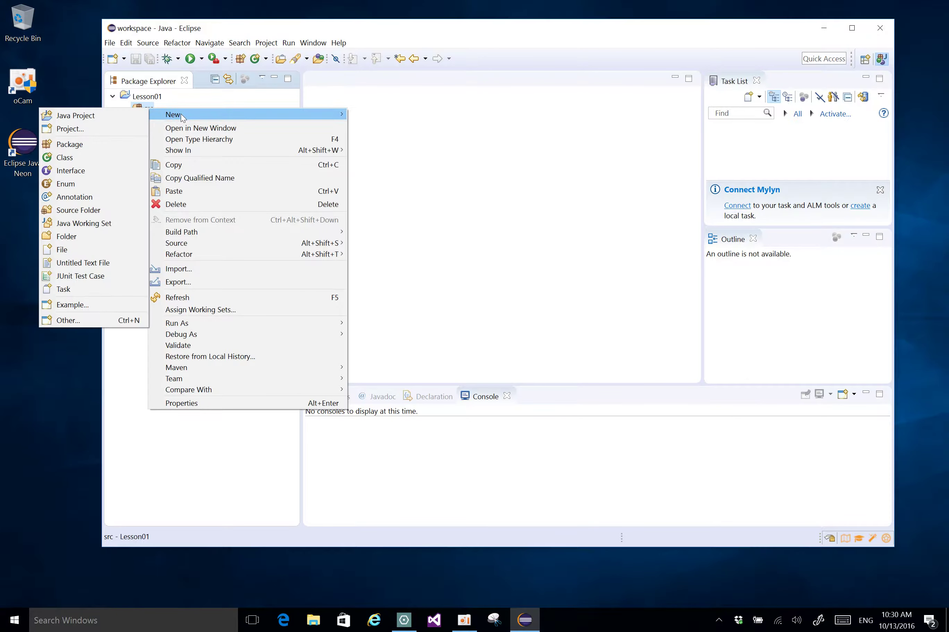
left_click(94, 158)
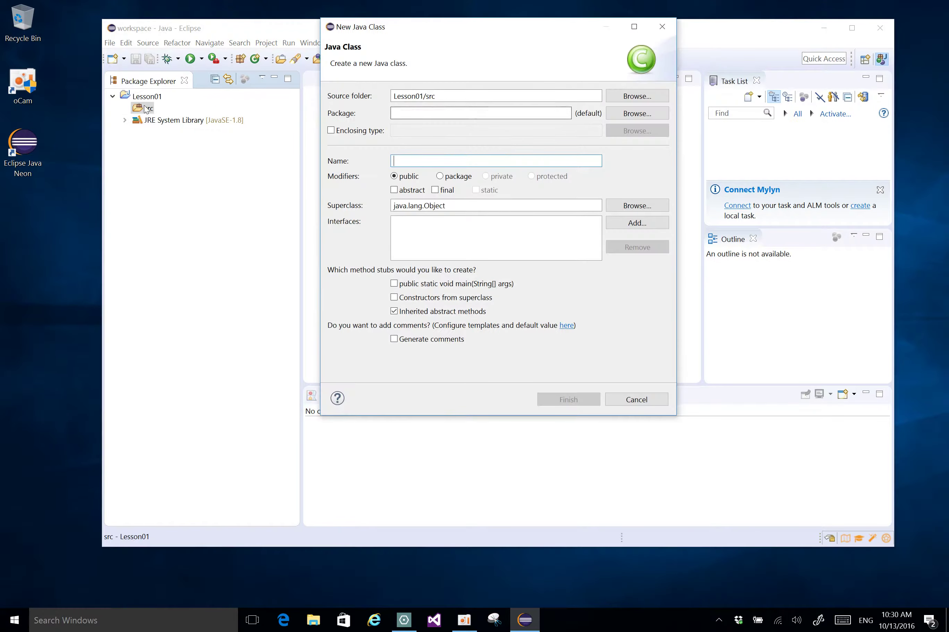
left_click(621, 397)
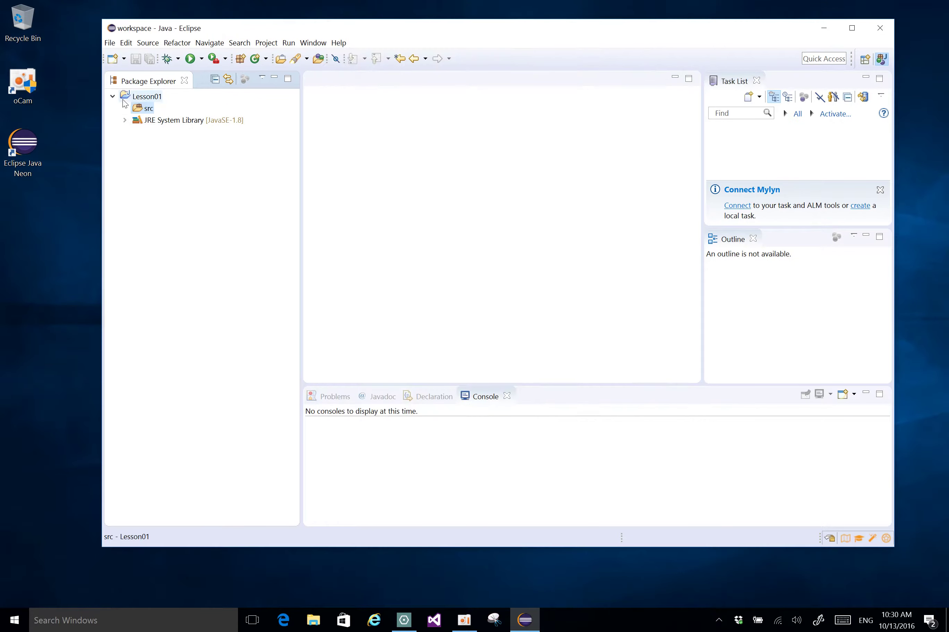
Step: Start a new Java class in the src folder of Lesson01 and name it Code01
left_click(144, 98)
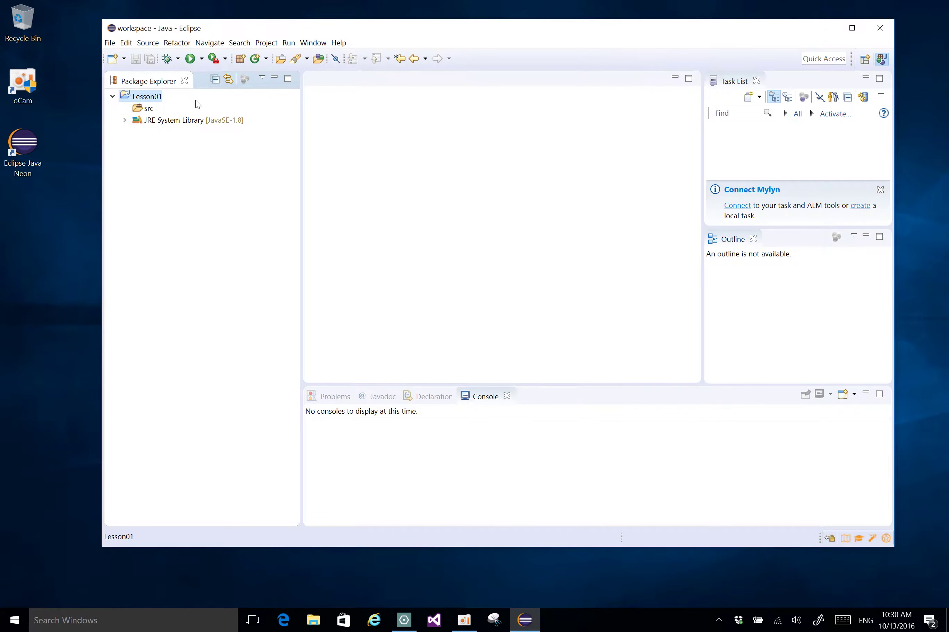
left_click(148, 110)
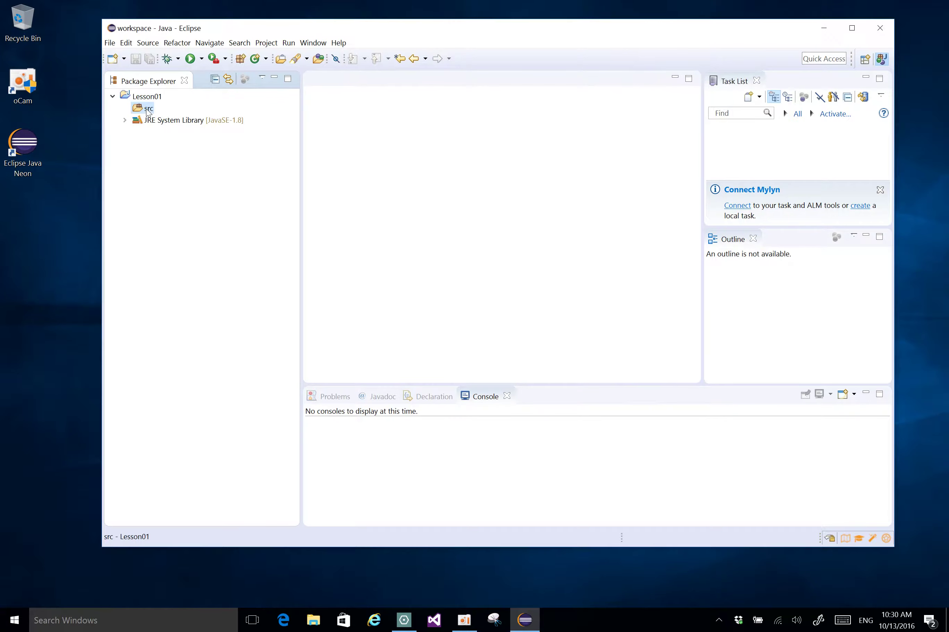
right_click(147, 111)
mouse_move(152, 116)
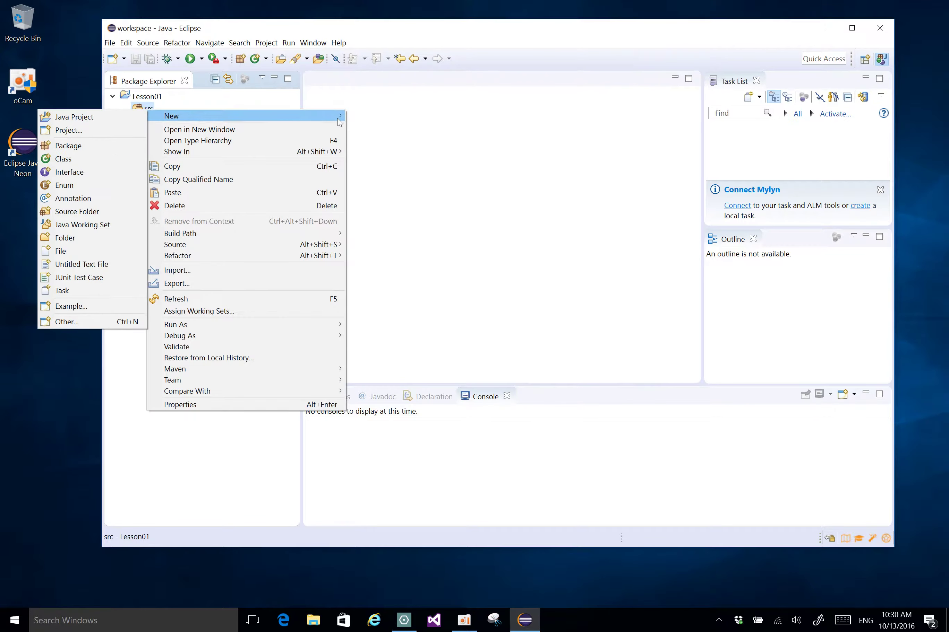
left_click(103, 161)
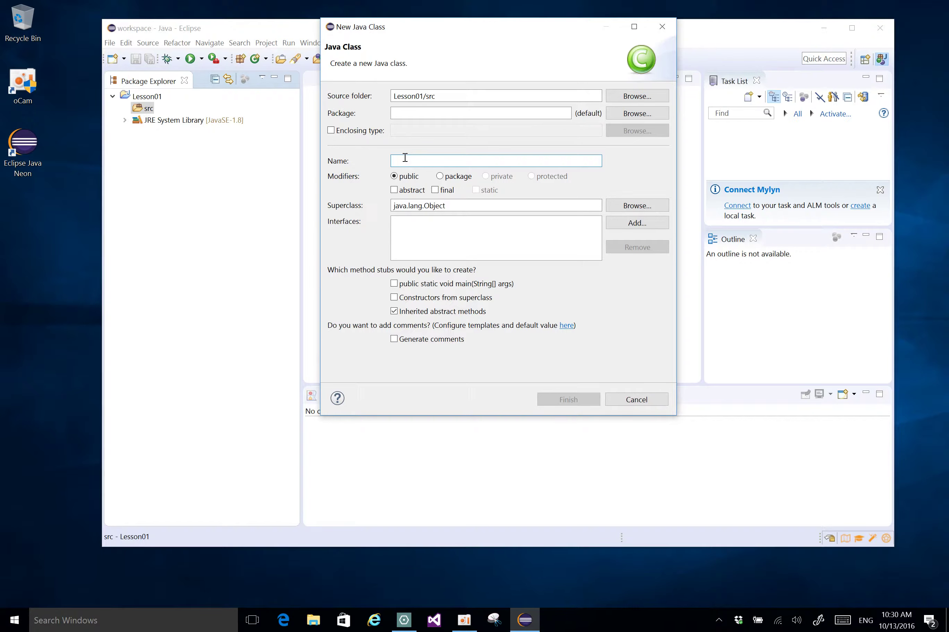
type("Code01")
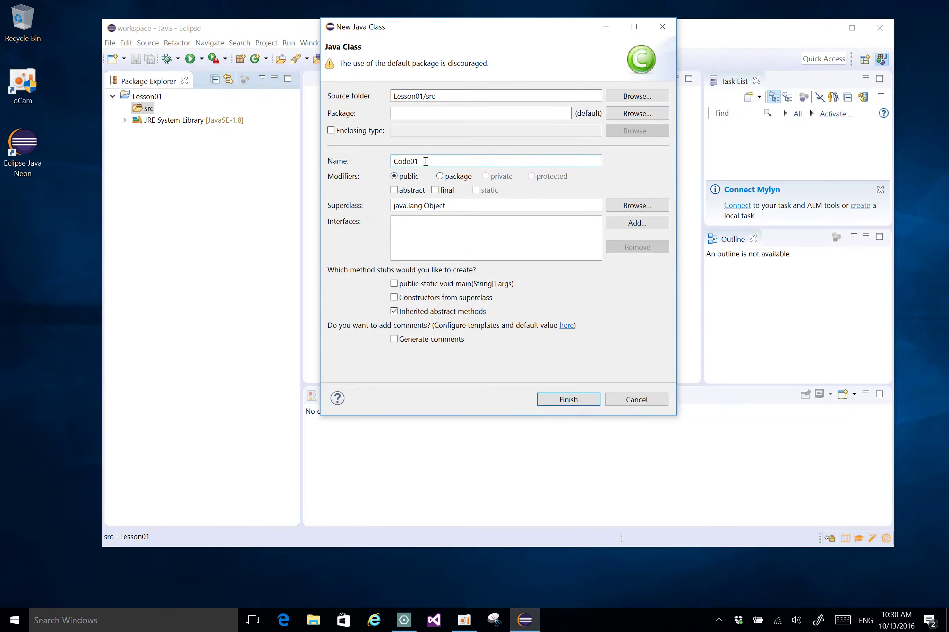
left_click_drag(425, 161, 341, 159)
left_click(413, 159)
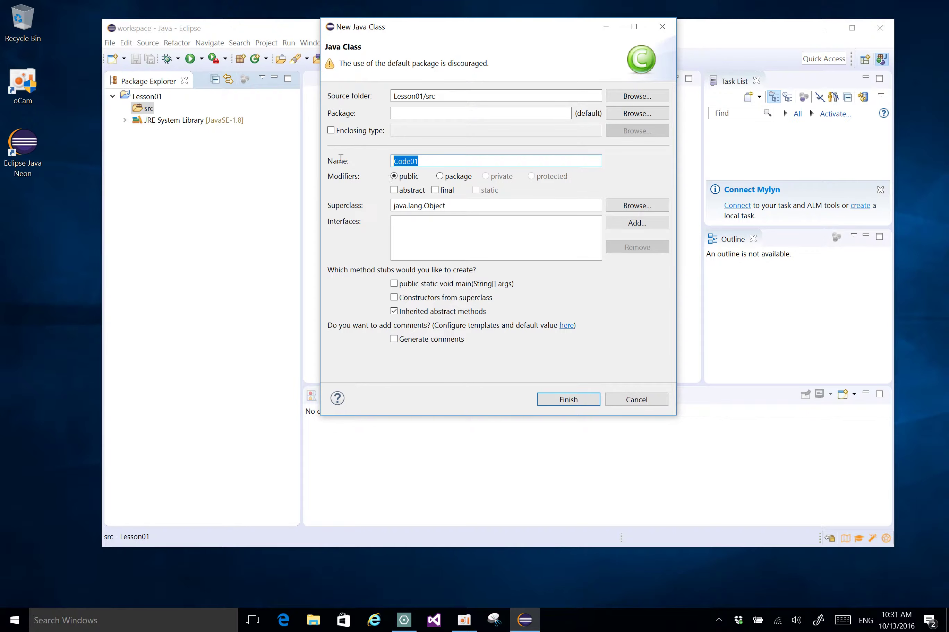
left_click(427, 163)
left_click_drag(399, 161, 391, 162)
left_click(397, 161)
left_click_drag(399, 163, 392, 162)
left_click(418, 162)
left_click_drag(399, 163, 393, 162)
left_click(419, 162)
left_click(393, 162)
left_click(399, 160)
left_click_drag(398, 162, 394, 162)
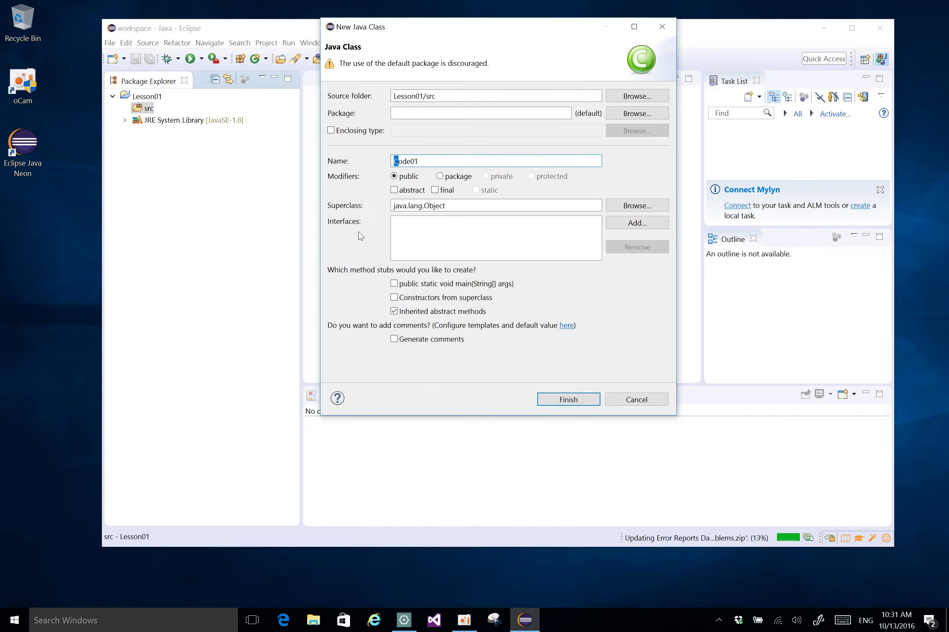
Step: Include the public static void main(String[] args) method stub and finish creating the class
left_click(394, 285)
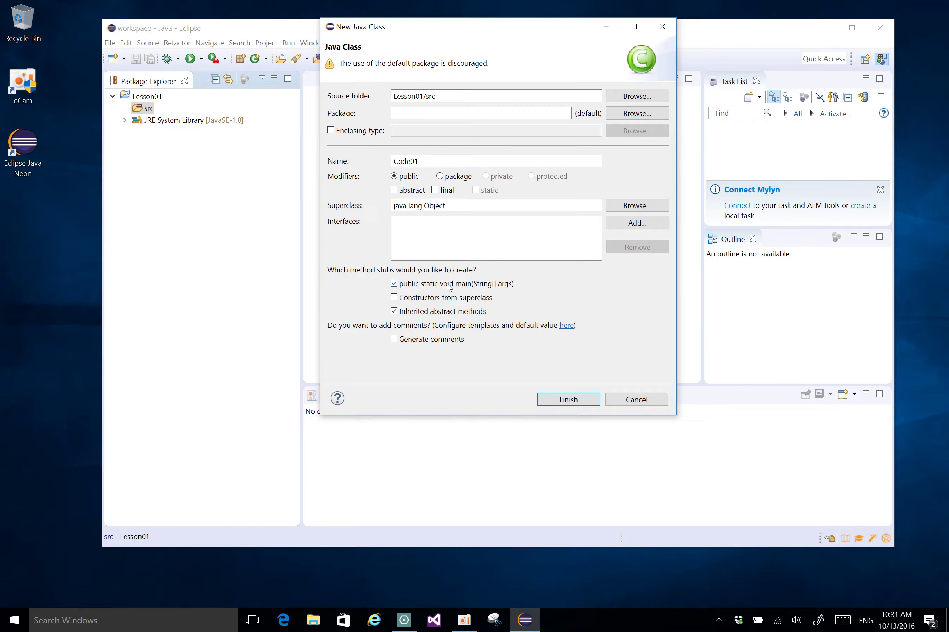
left_click(562, 401)
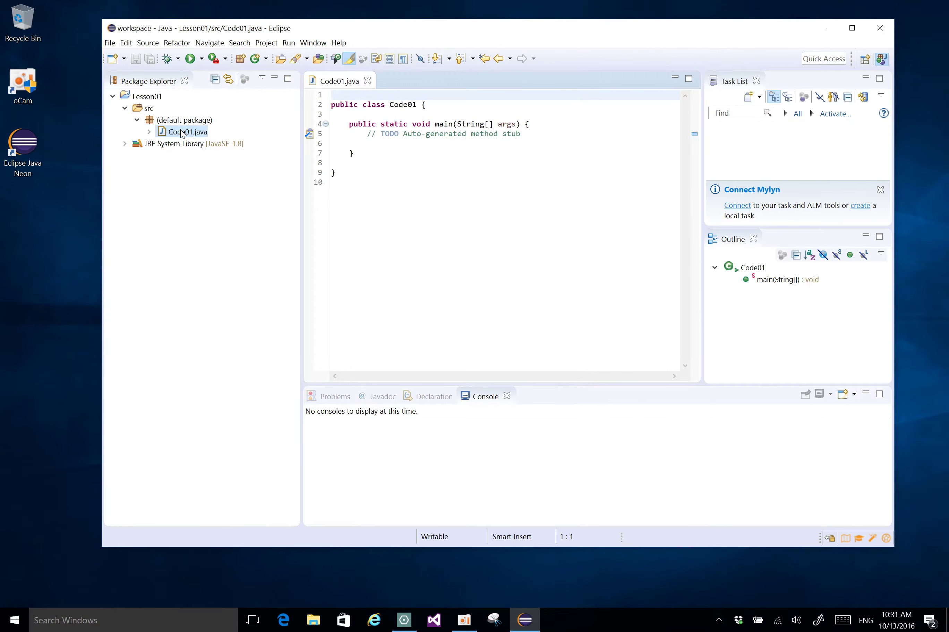
Step: Examine the generated code of the Code01 class, from the whole class block to its main method
left_click(409, 182)
left_click_drag(345, 192, 323, 99)
left_click(394, 173)
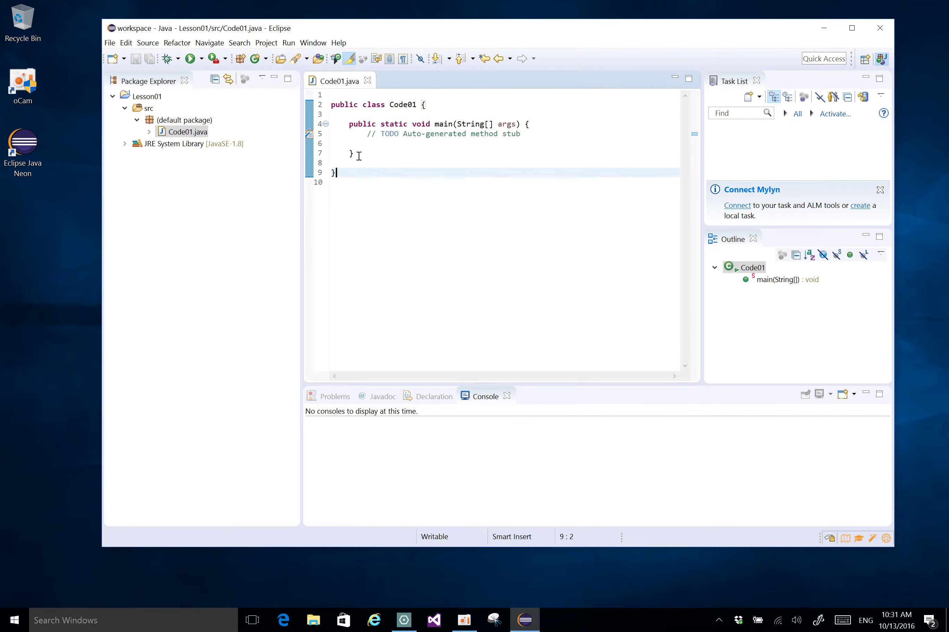
double_click(439, 125)
left_click(360, 154)
key("shift+Home")
key("shift+Up")
key("shift+Up")
key("shift+Up")
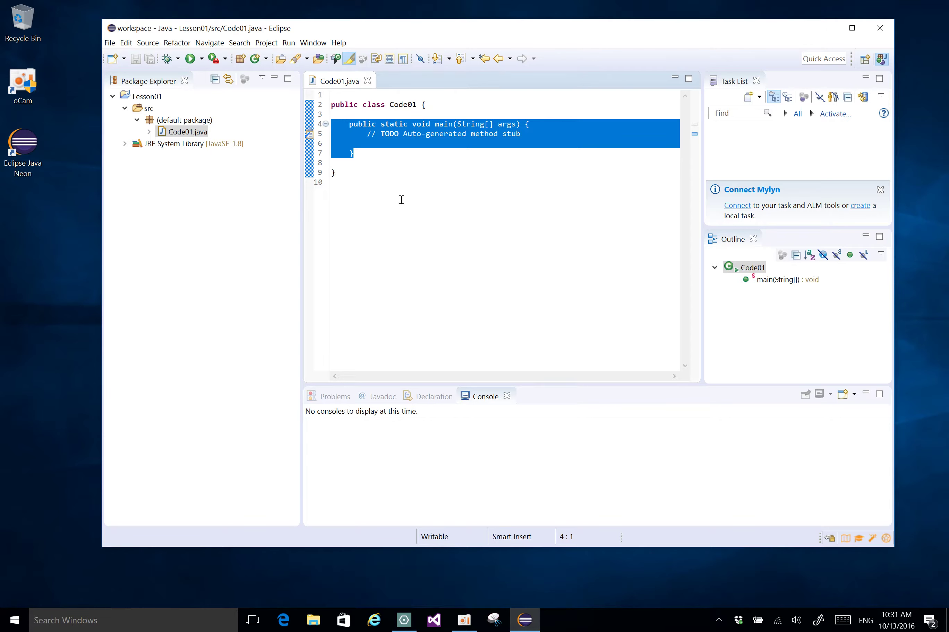
left_click(434, 142)
Step: Delete the auto-generated TODO comment inside the main method
left_click(540, 133)
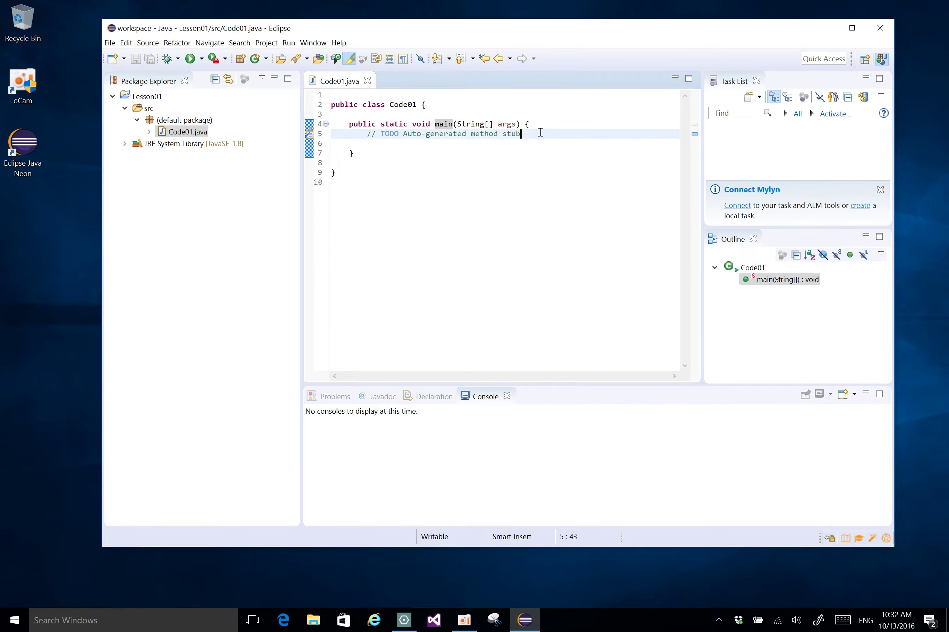
left_click_drag(541, 133, 329, 138)
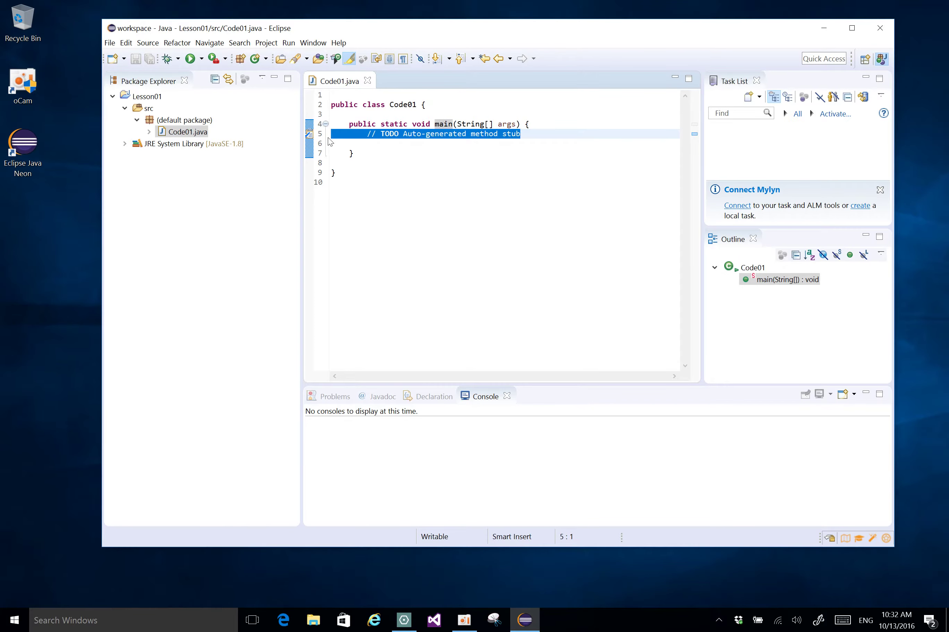
key("Delete")
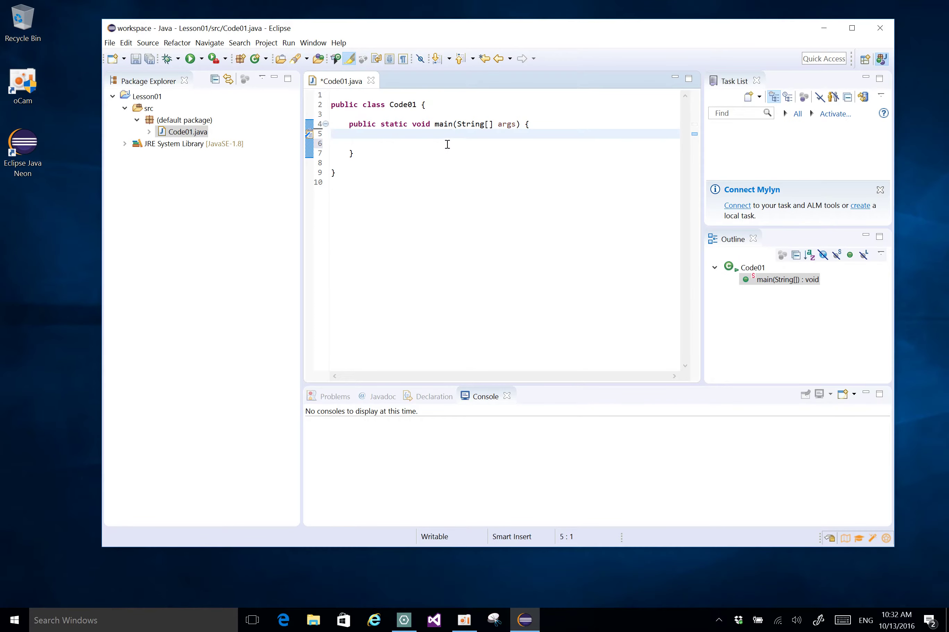
Step: Begin an indented statement with "System.out." on the emptied line of the main method
key("Tab")
key("Tab")
type("System.out.")
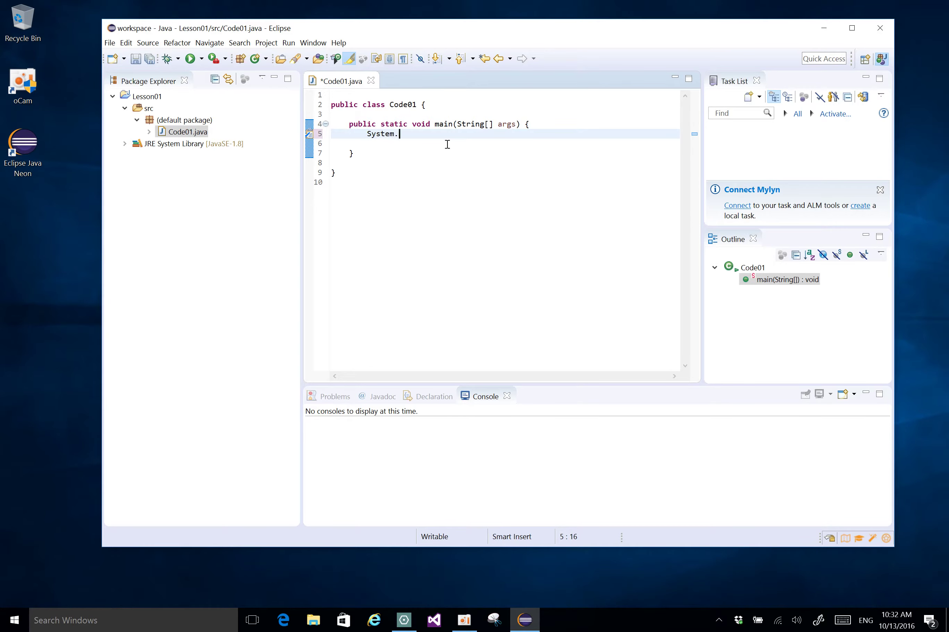